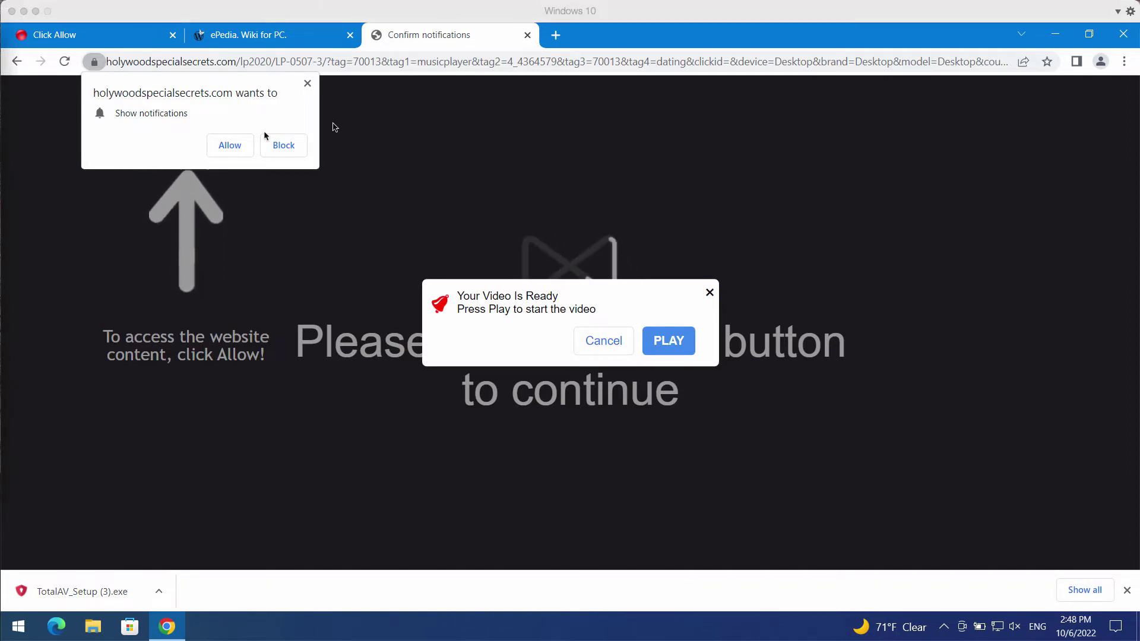
Allow holywoodspecialsecrets.com to show notifications from its browser prompt
click(226, 148)
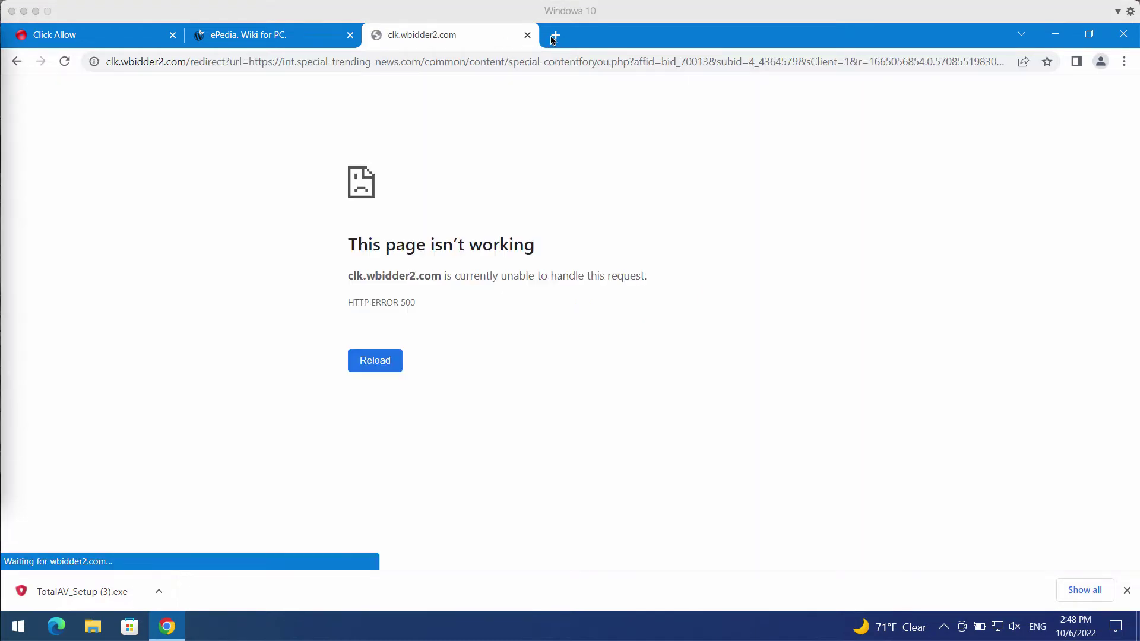
Close the leftover clk redirect tab and the ePedia spam tab
click(551, 37)
click(527, 36)
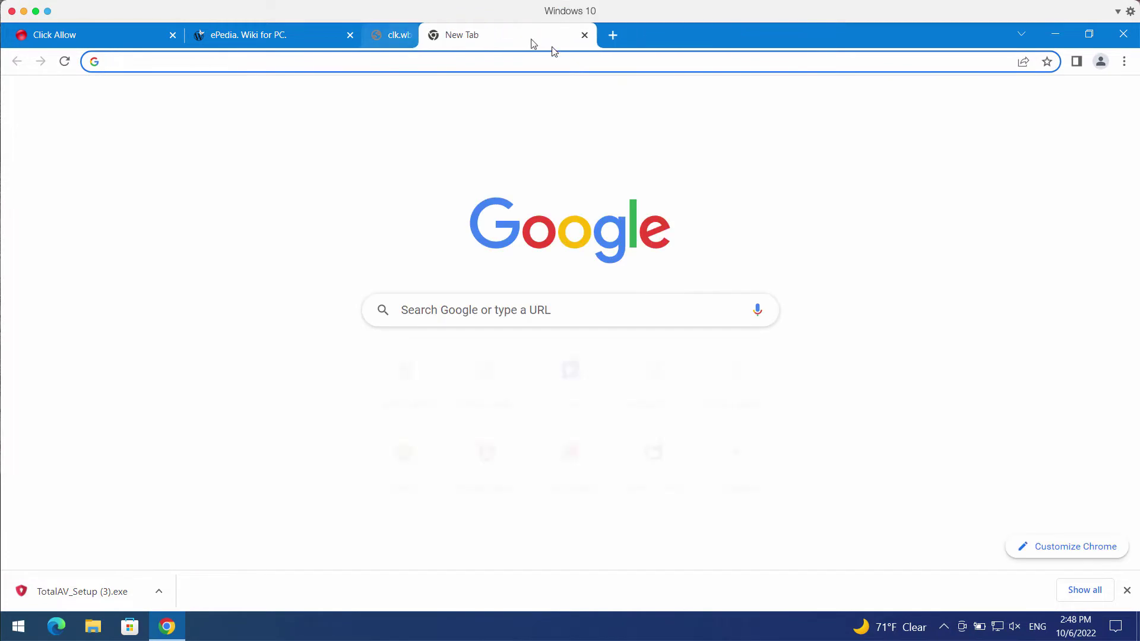
click(896, 342)
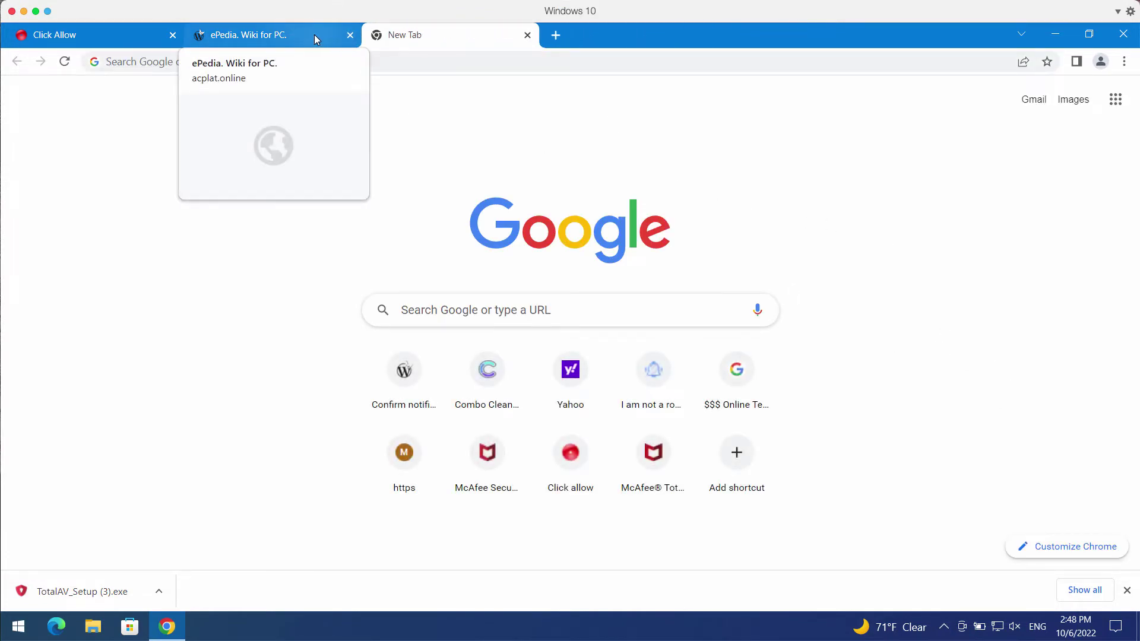
click(350, 36)
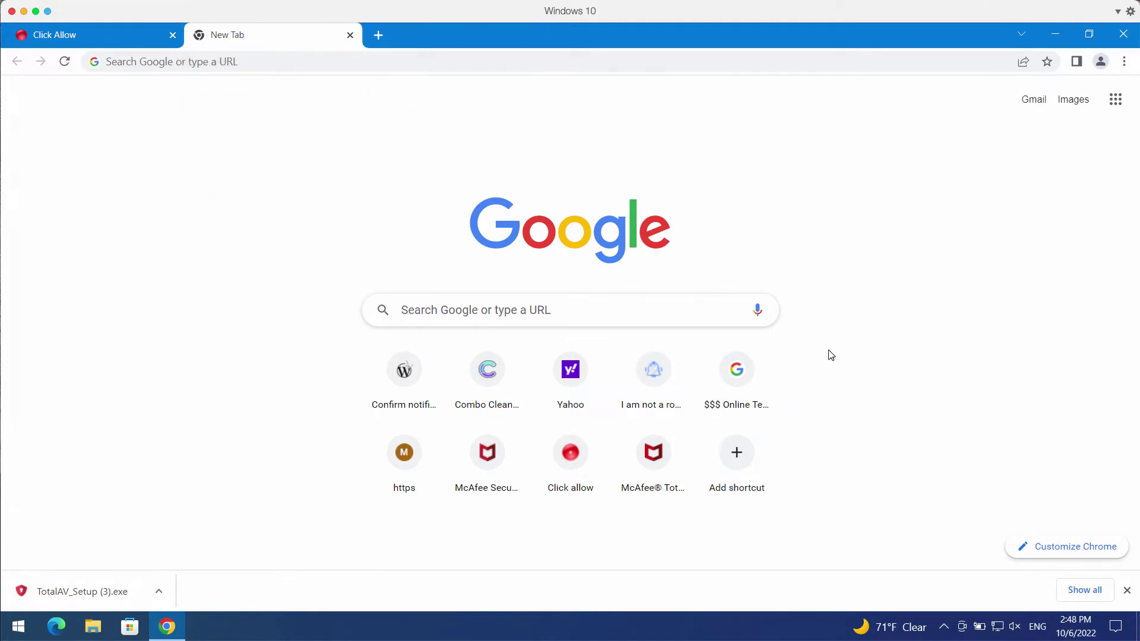
Go to Settings > Privacy and security > Site settings and scroll to Notifications
click(1123, 61)
click(984, 315)
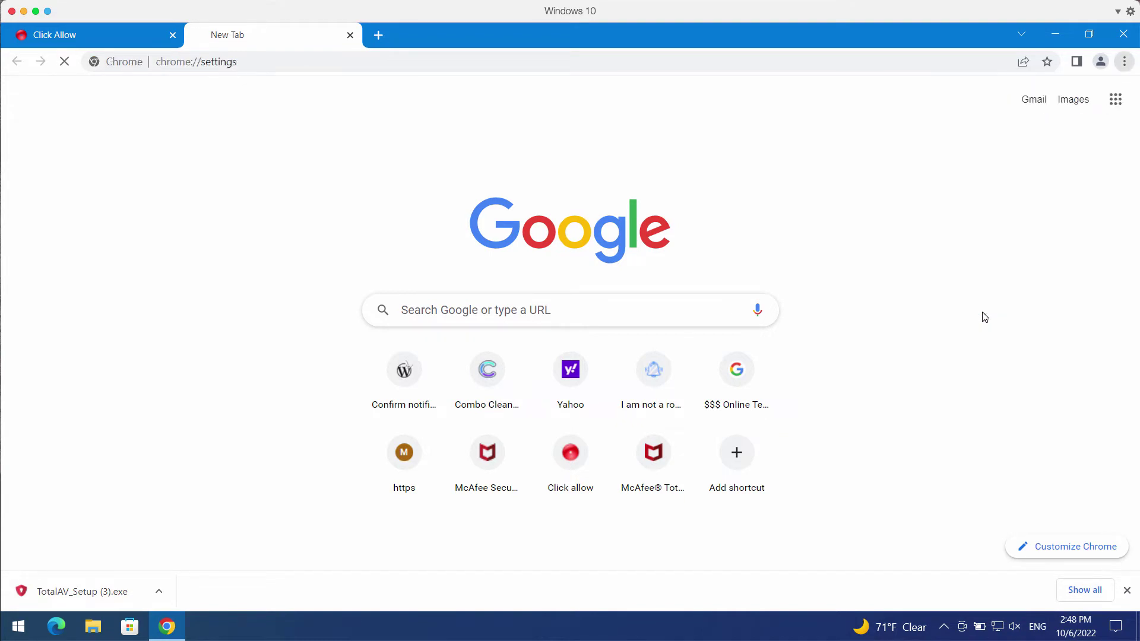
click(87, 208)
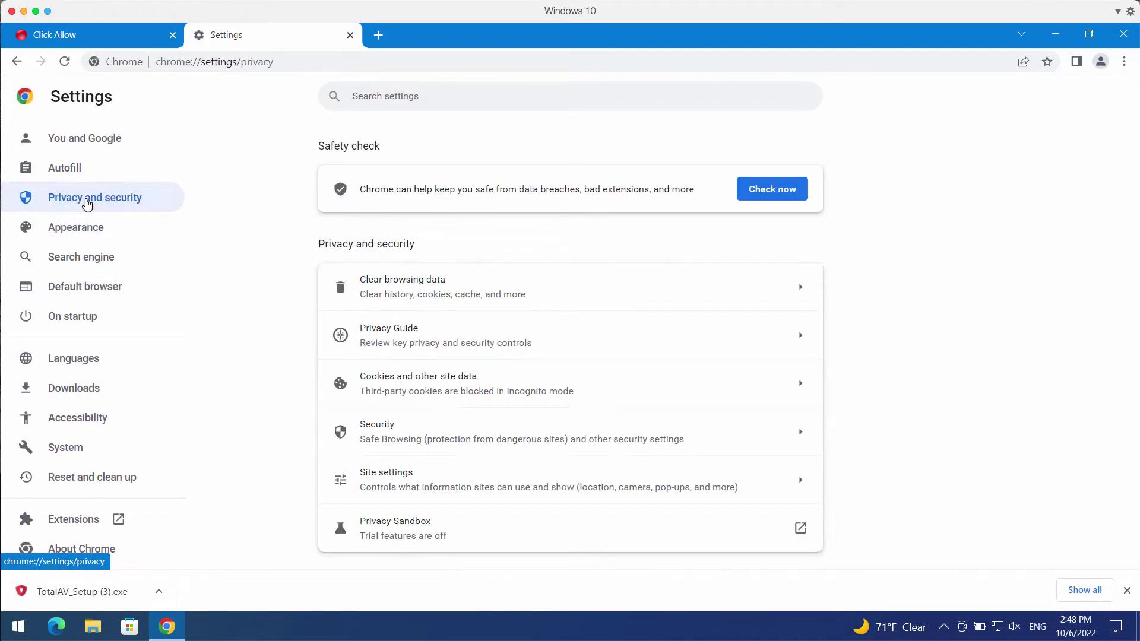
click(469, 483)
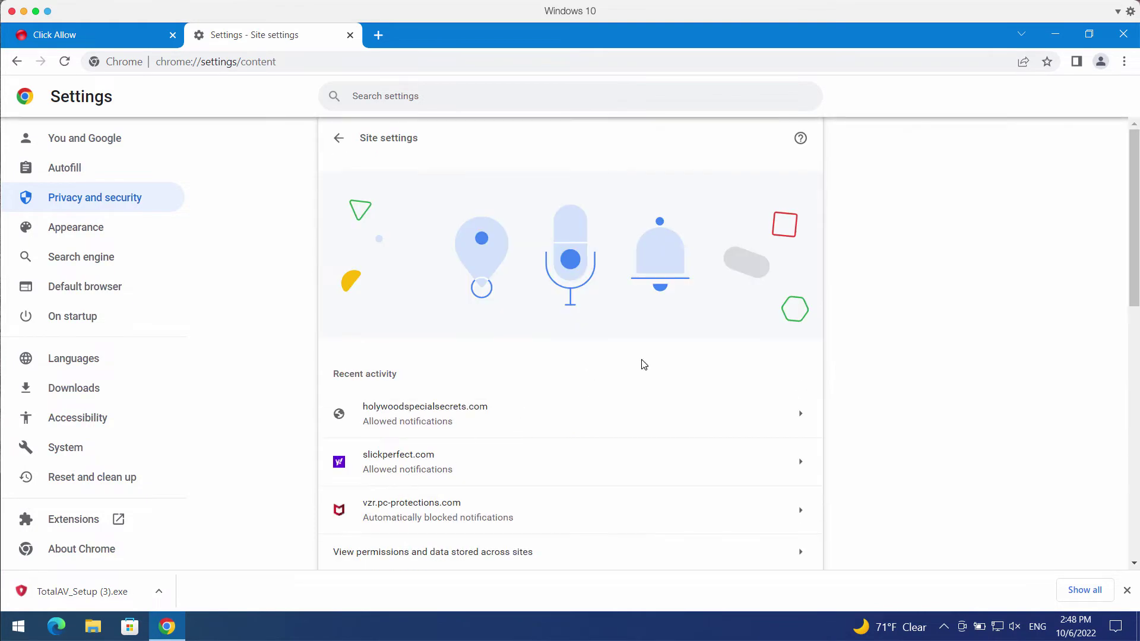
scroll(641, 364, down, 4)
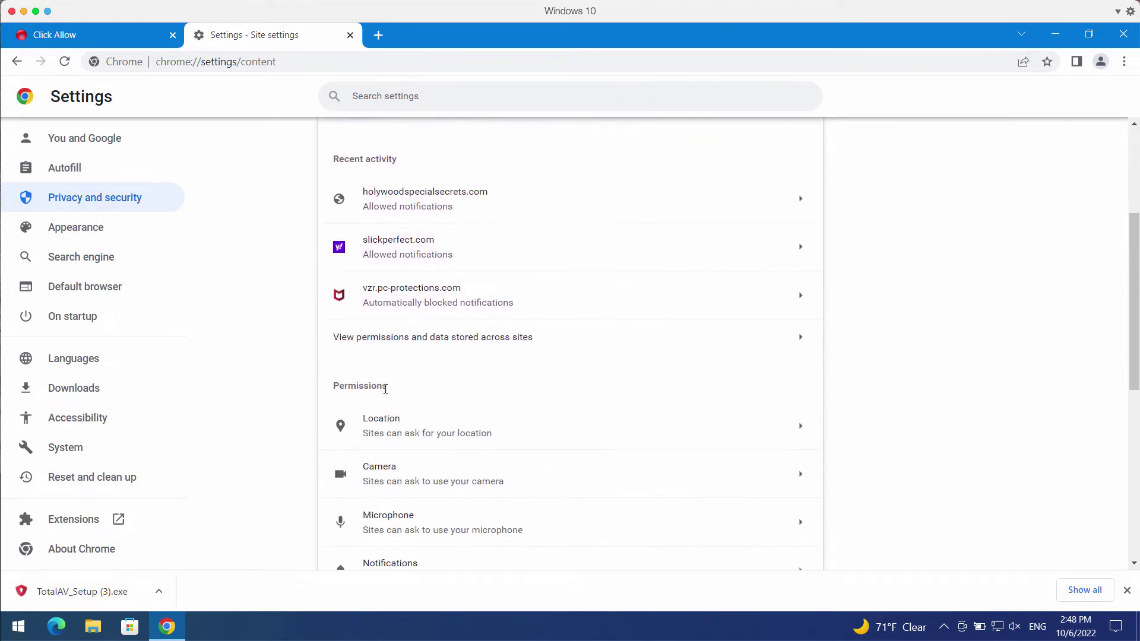
scroll(386, 389, down, 1)
In Notifications settings, remove holywoodspecialsecrets.com and slickperfect.com from the allowed list
double_click(406, 512)
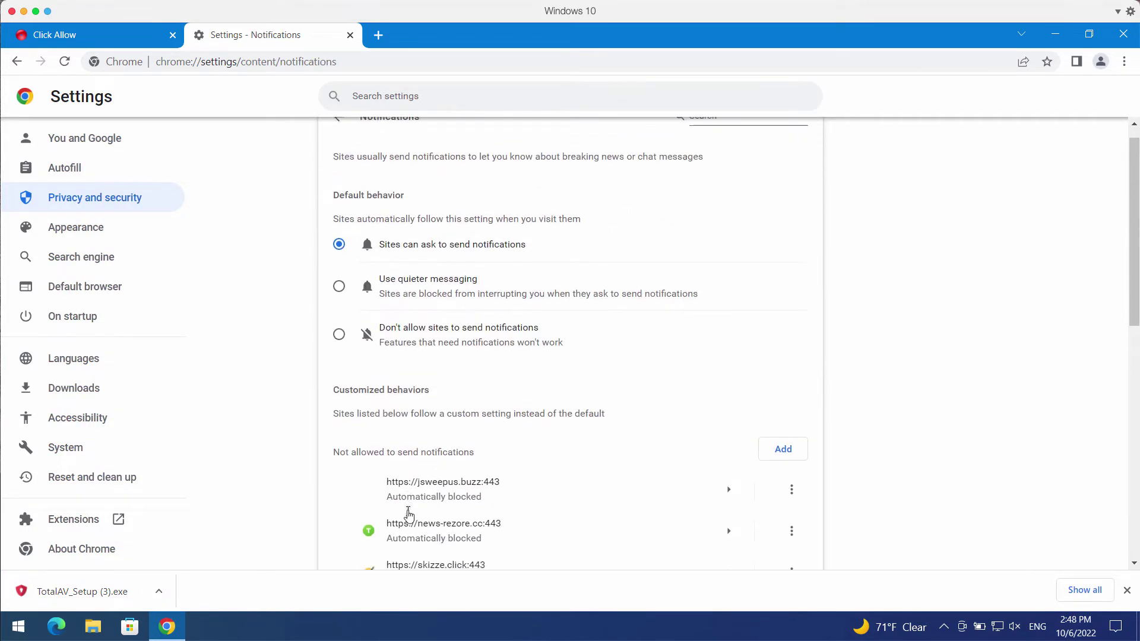
scroll(408, 514, down, 9)
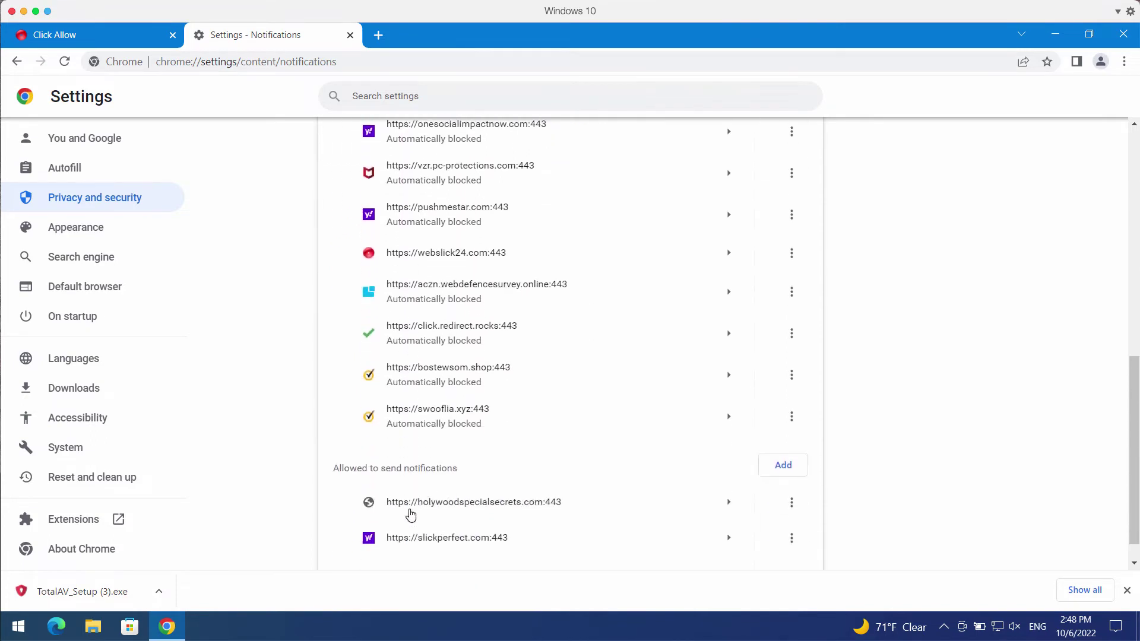
scroll(411, 514, down, 1)
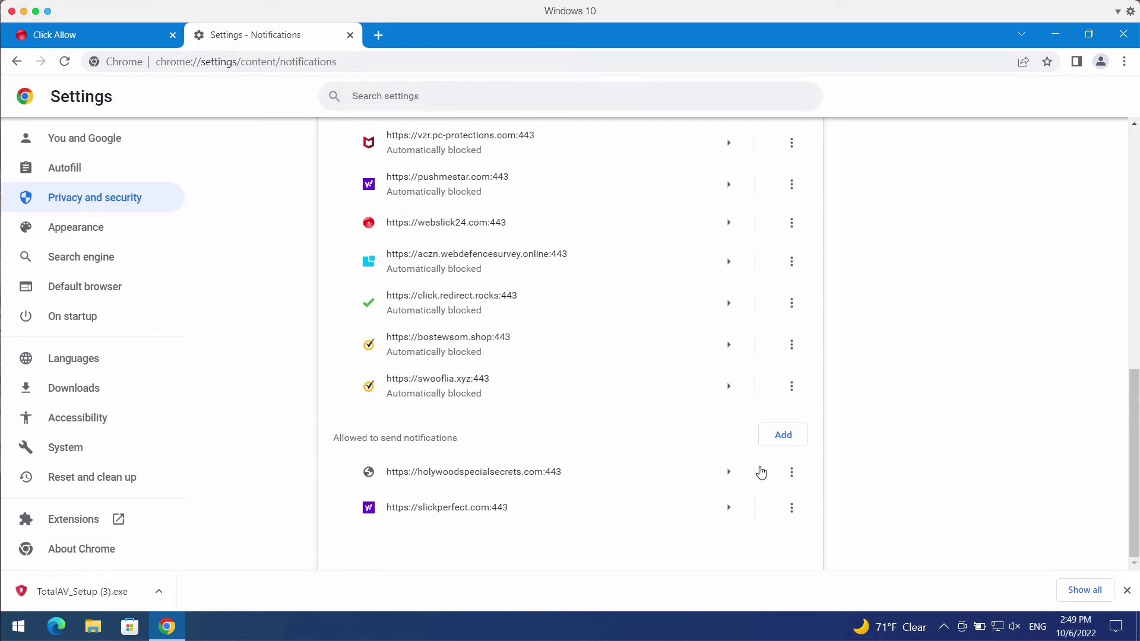
click(791, 472)
click(772, 522)
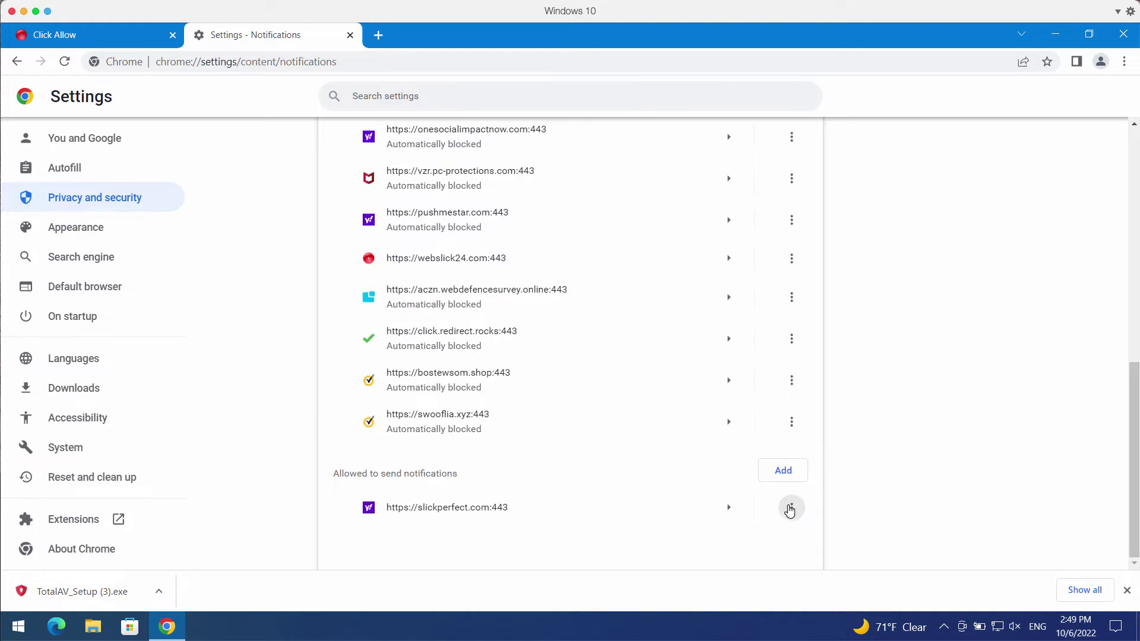
click(789, 510)
click(776, 516)
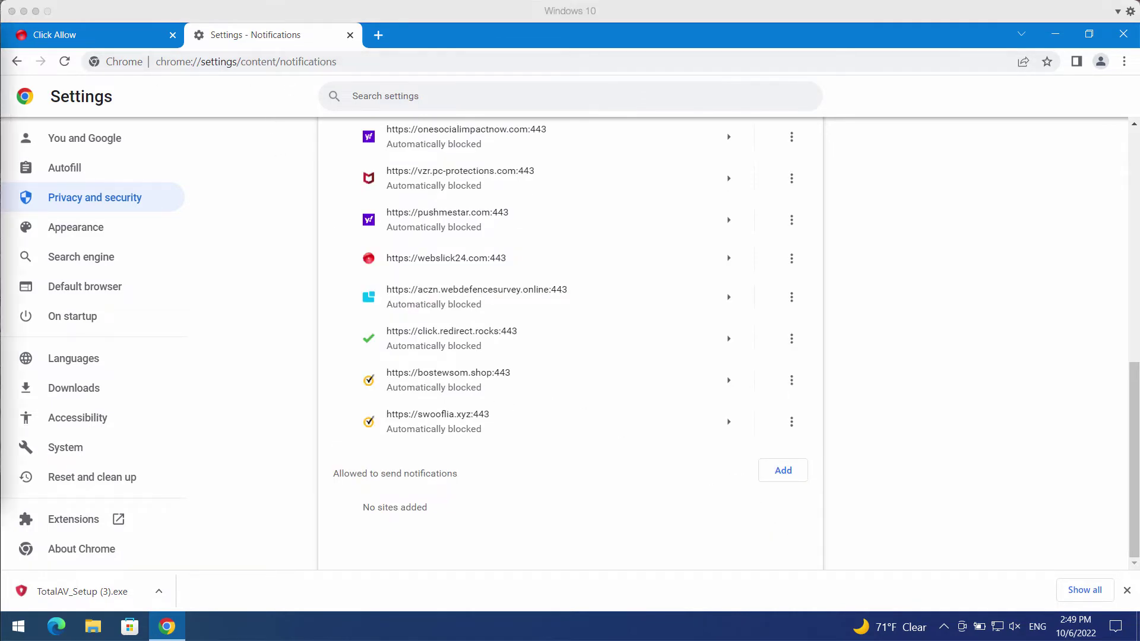
click(480, 66)
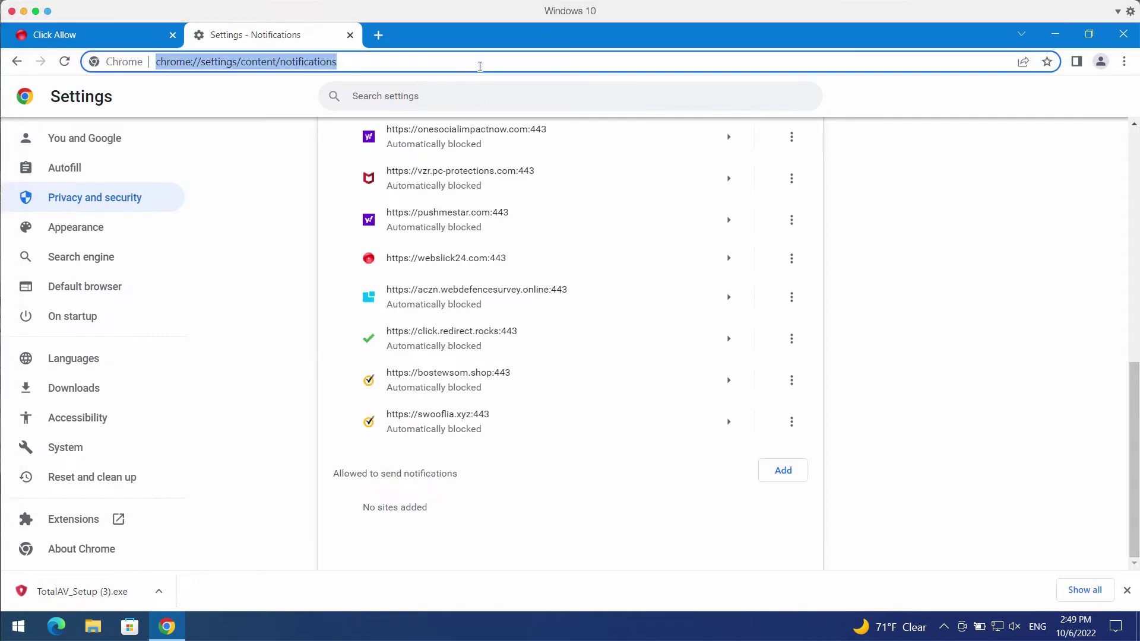
Load combocleaner.com in the address bar and select its address text
text(combocleaner.com)
key(Return)
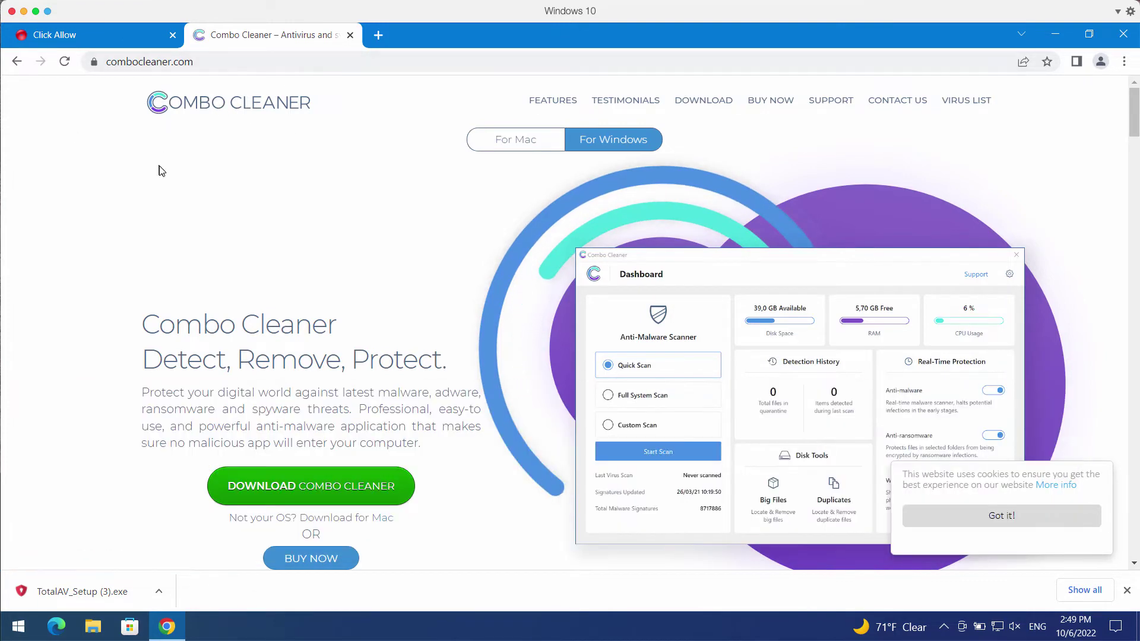
click(279, 61)
double_click(281, 60)
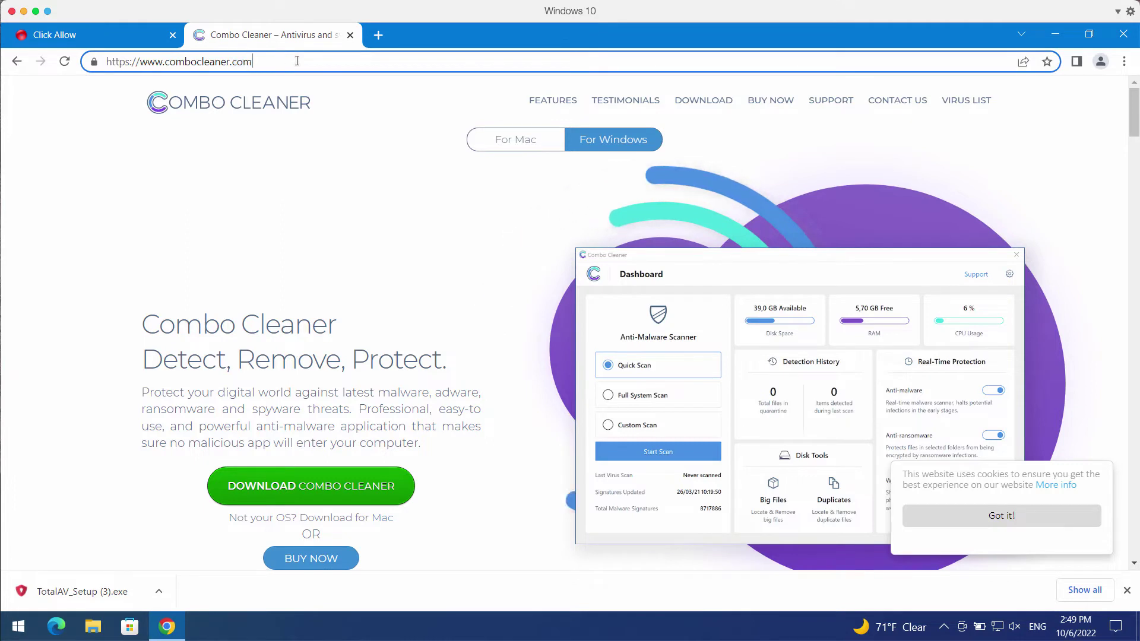
click(175, 61)
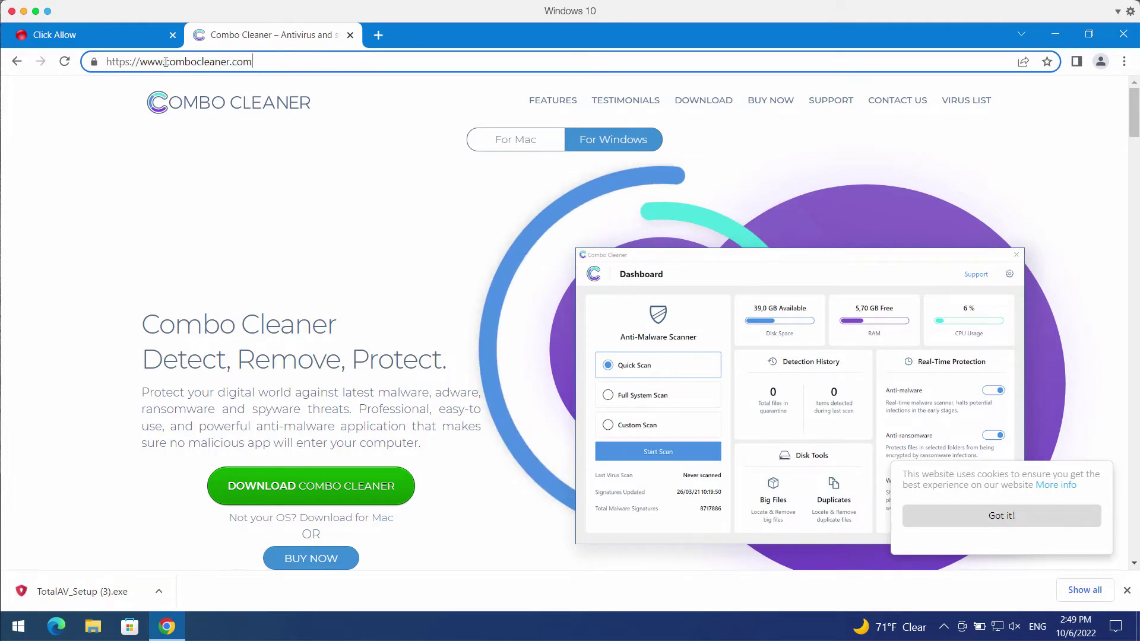
drag(165, 61, 252, 61)
click(253, 62)
Minimize Chrome and launch Combo Cleaner from its desktop shortcut
click(1056, 35)
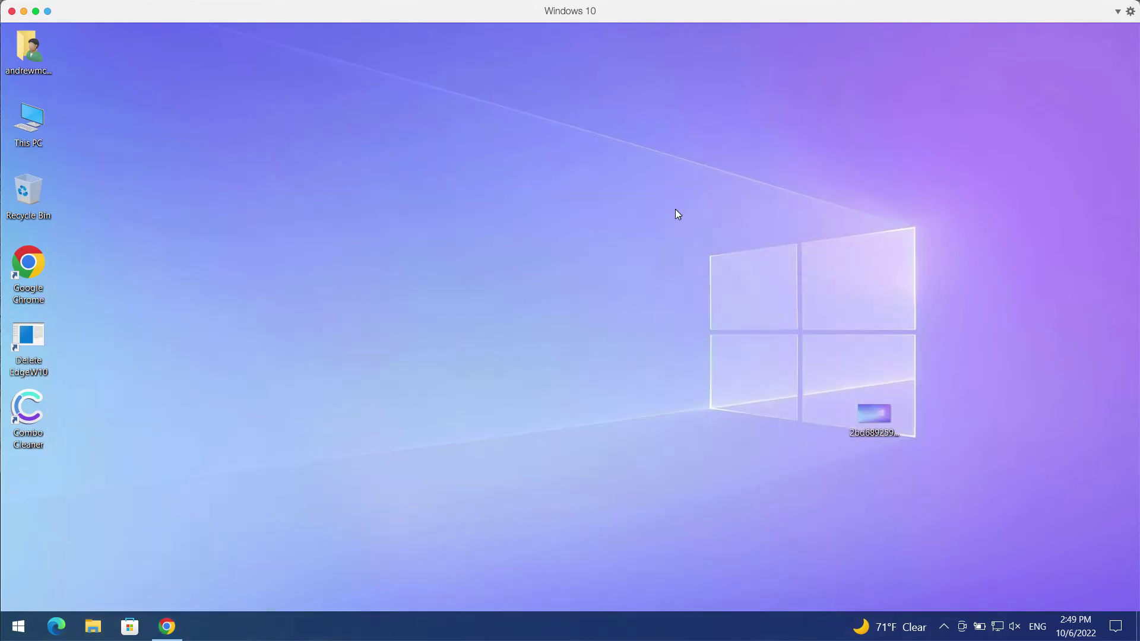
double_click(28, 416)
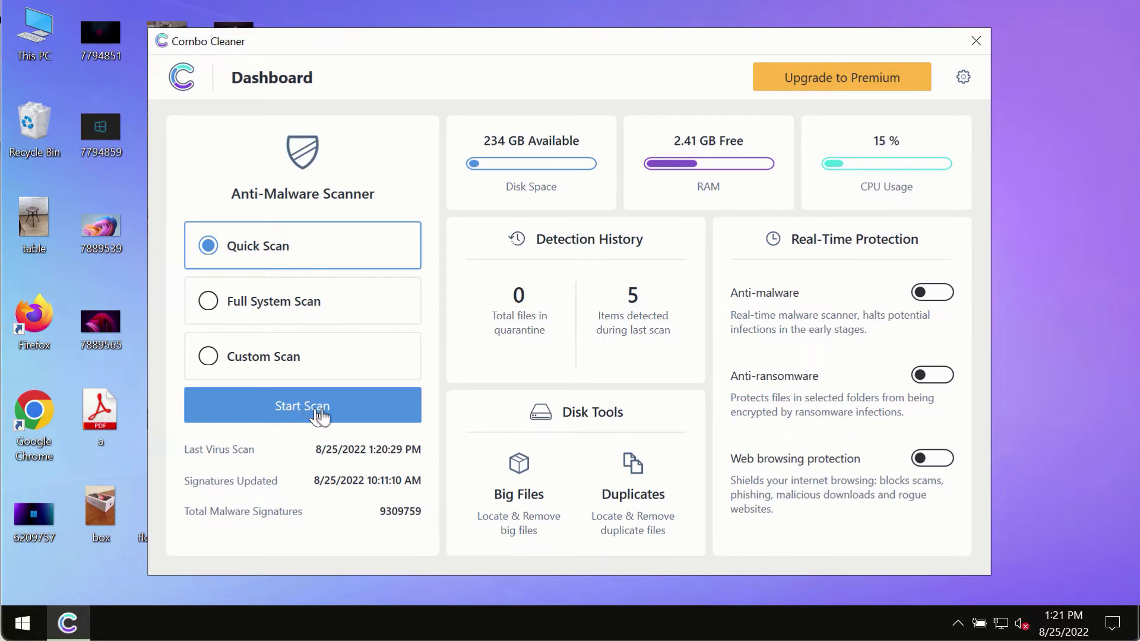
Start the Quick Scan, return to the Dashboard, then reopen the scan's progress view
click(315, 410)
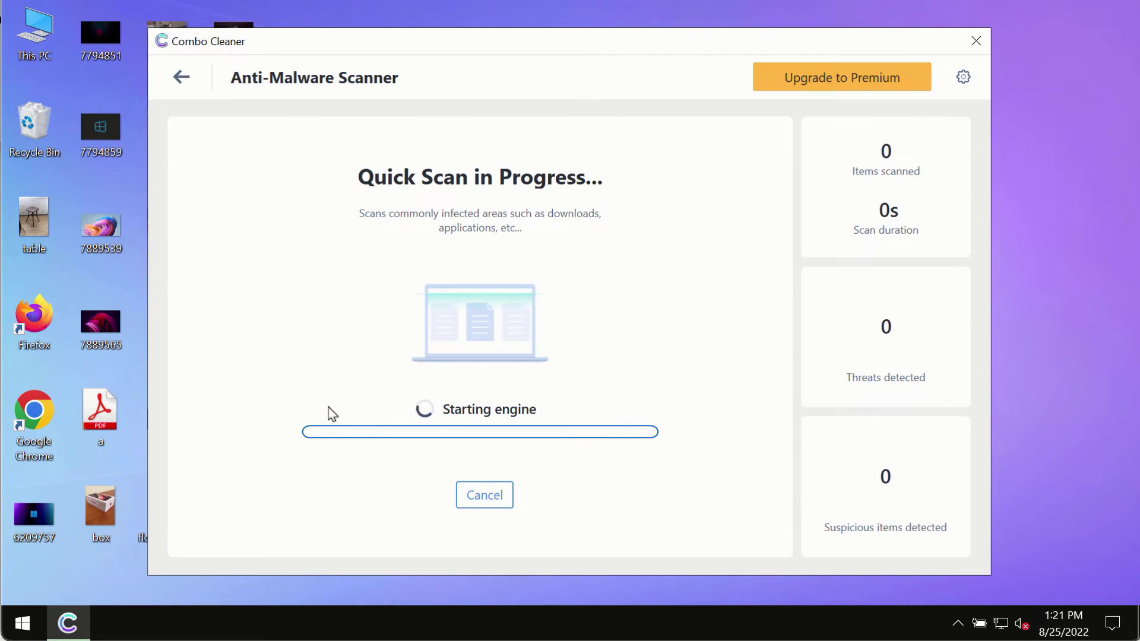
click(179, 77)
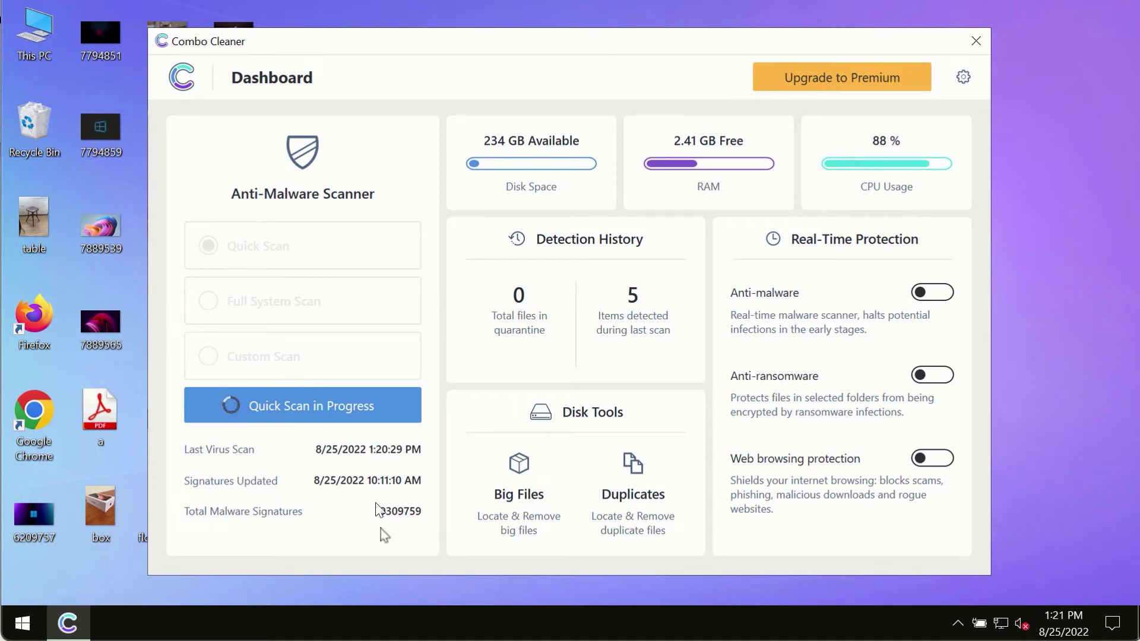
click(315, 398)
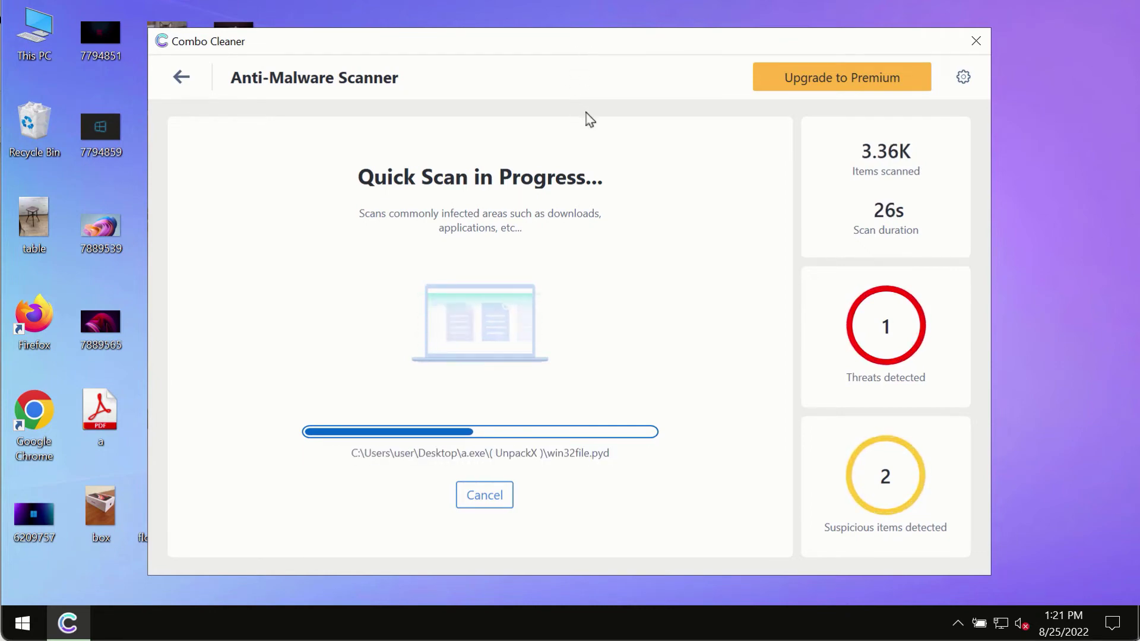
click(963, 83)
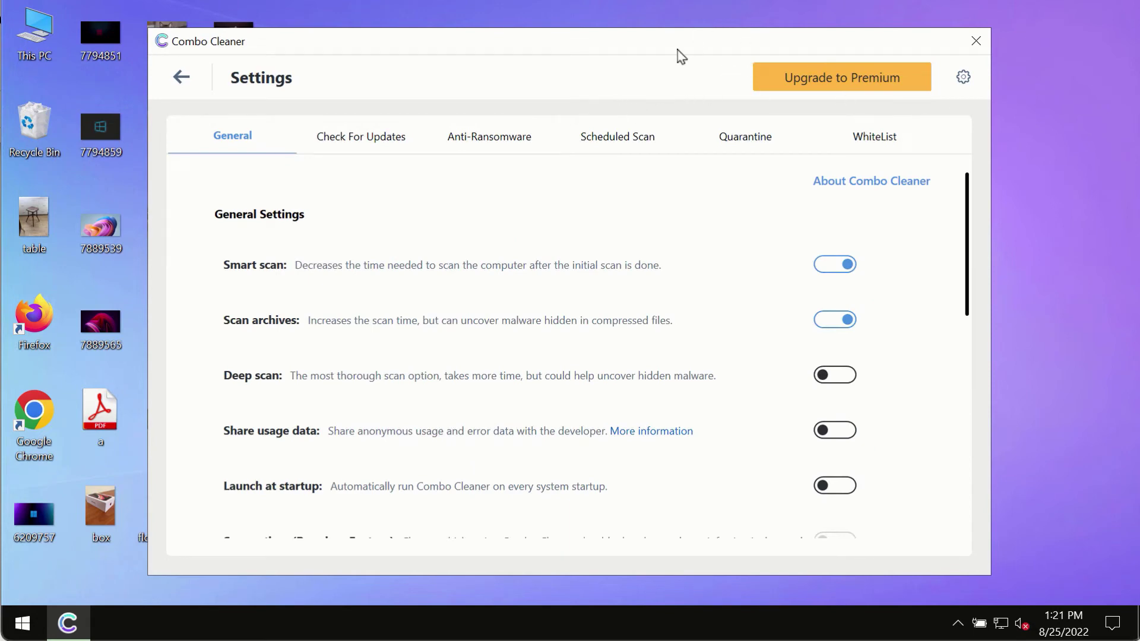
click(475, 143)
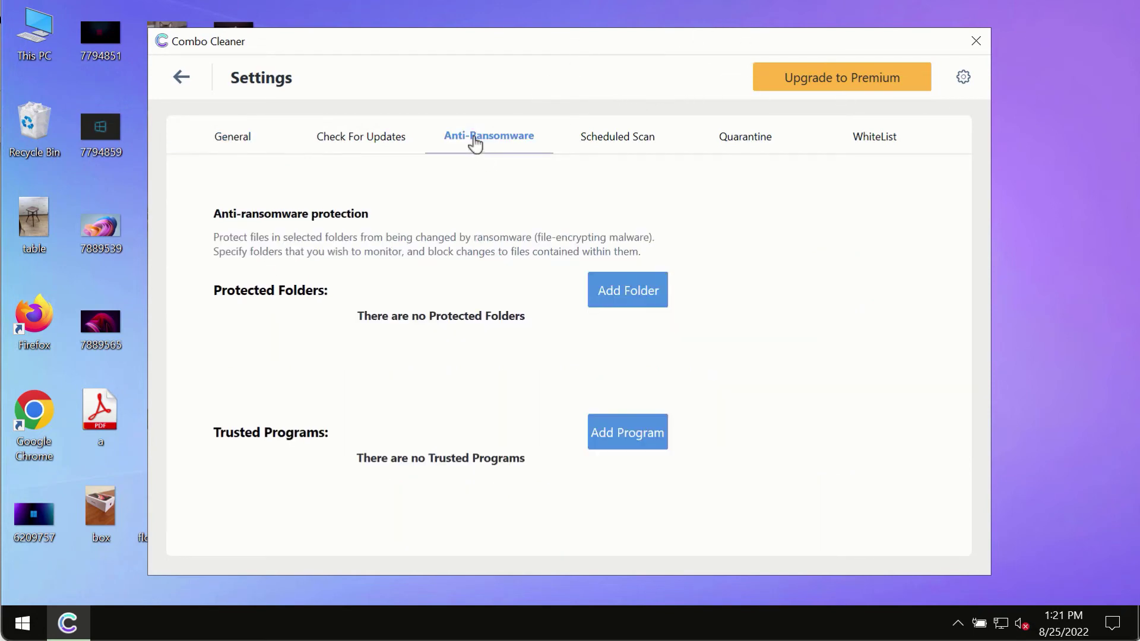
click(181, 81)
Reopen the Quick Scan progress view to watch it reach 4 threats and 2 suspicious items
click(354, 402)
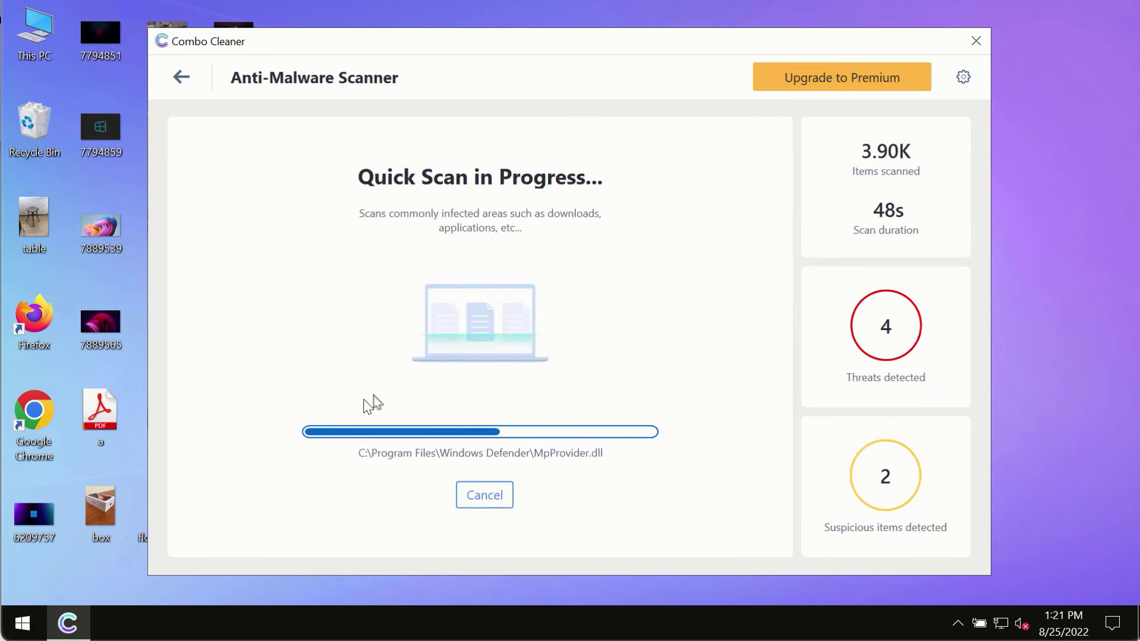